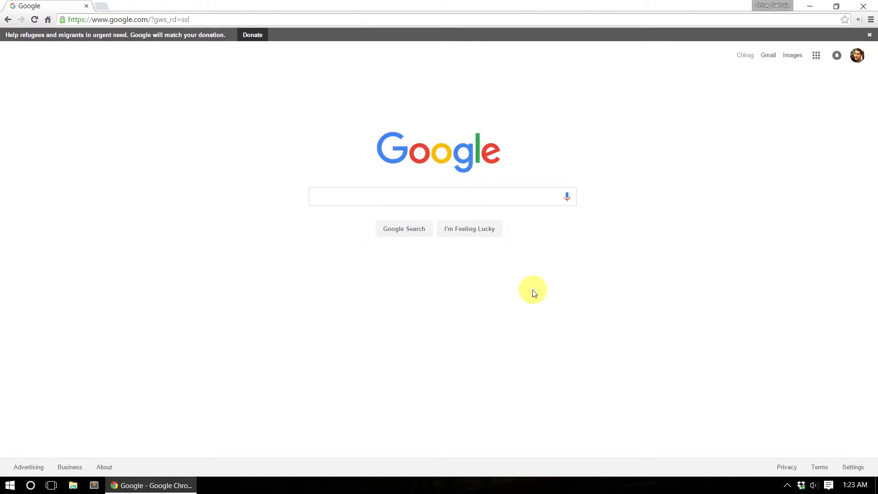
# Search for virtualbox and download the VirtualBox 5.0.4 x86/amd64 installer for Windows hosts
pyautogui.click(483, 201)
pyautogui.write('virtualbox')
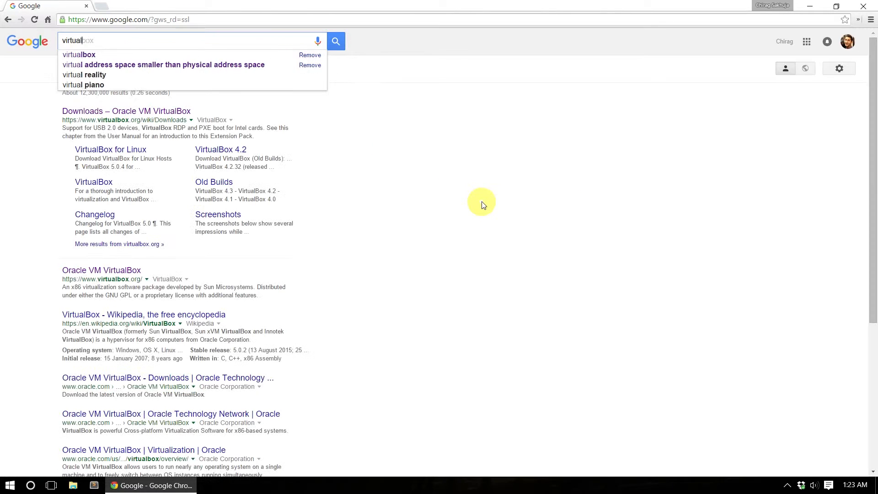
pyautogui.press('Return')
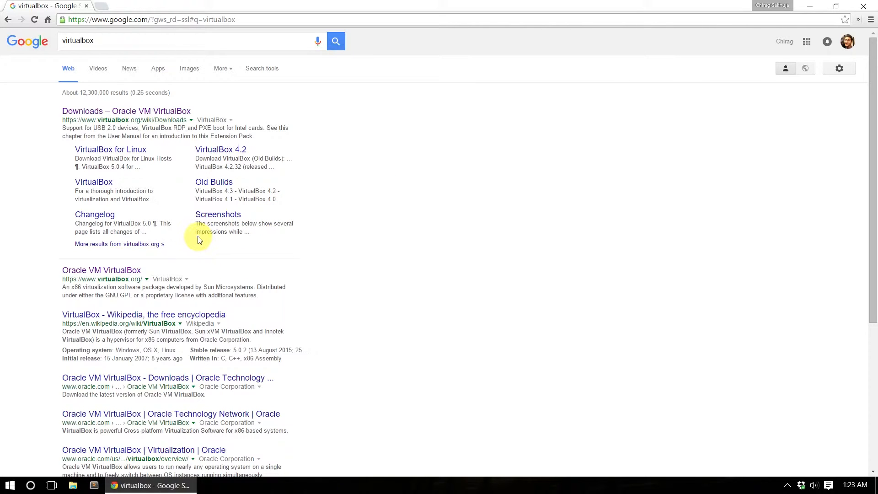
pyautogui.click(119, 111)
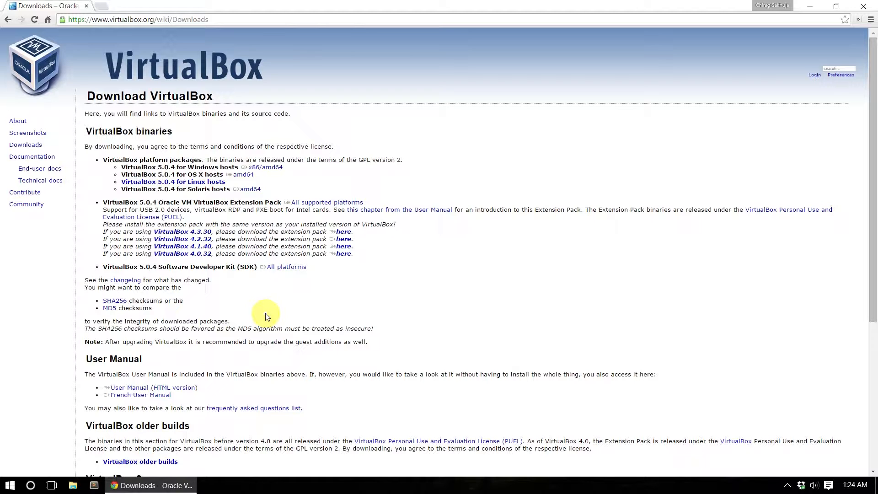
pyautogui.click(268, 169)
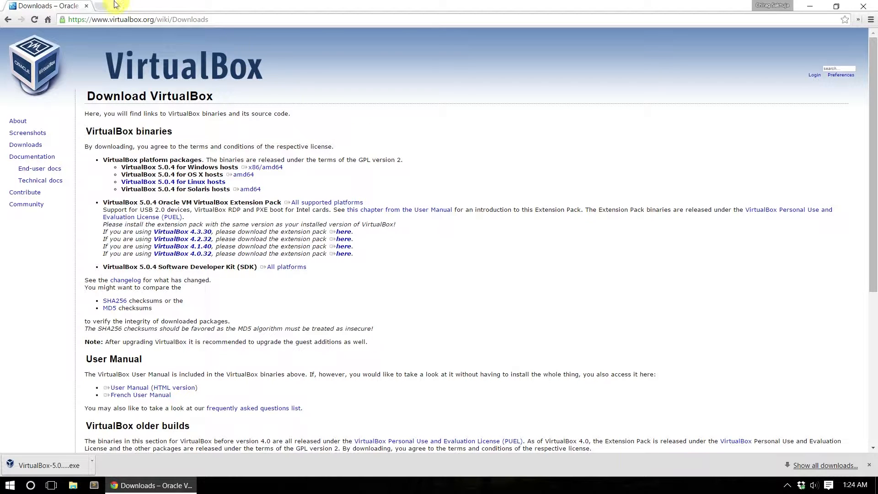
# In a new tab, search linux mint and open the Mint 17.2 Cinnamon 32-bit download mirrors
pyautogui.click(100, 7)
pyautogui.write('linux mint')
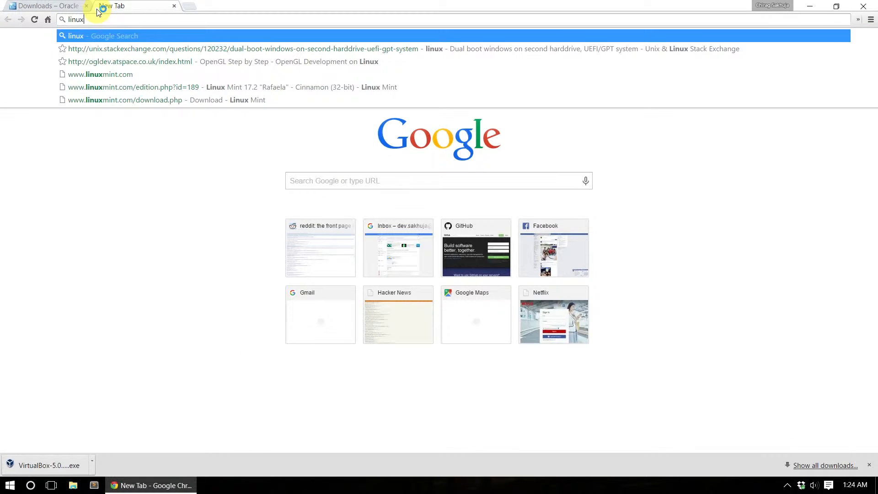
pyautogui.press('Return')
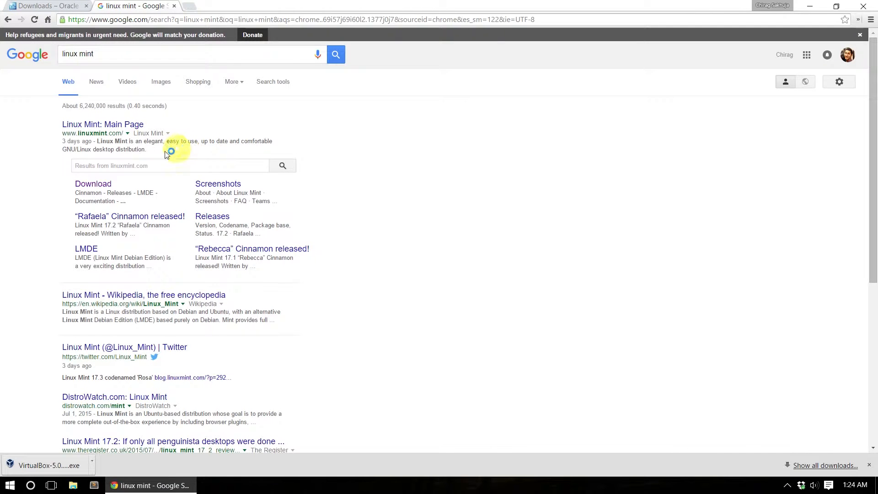
pyautogui.click(104, 183)
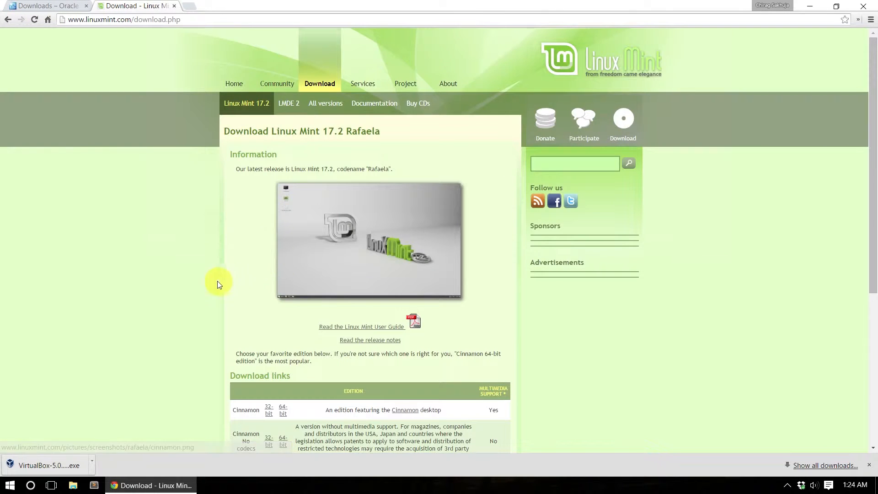
pyautogui.scroll(-4, 218, 281)
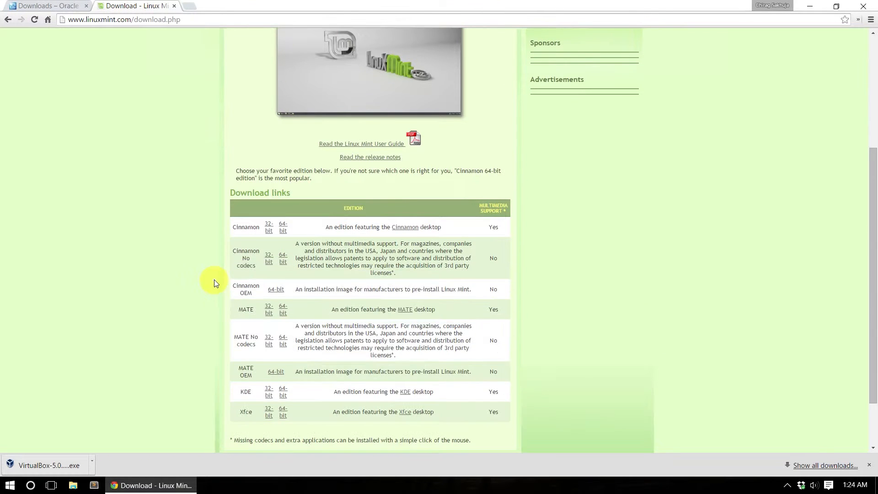
pyautogui.click(269, 229)
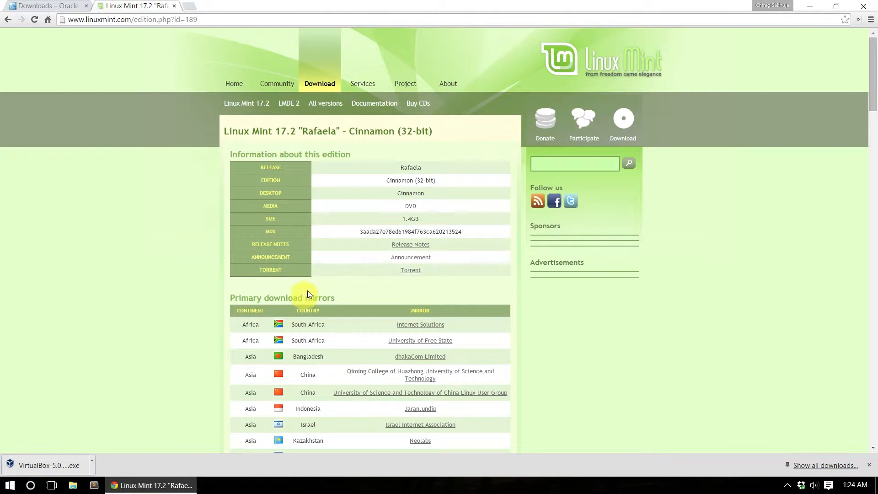
pyautogui.scroll(-4, 275, 283)
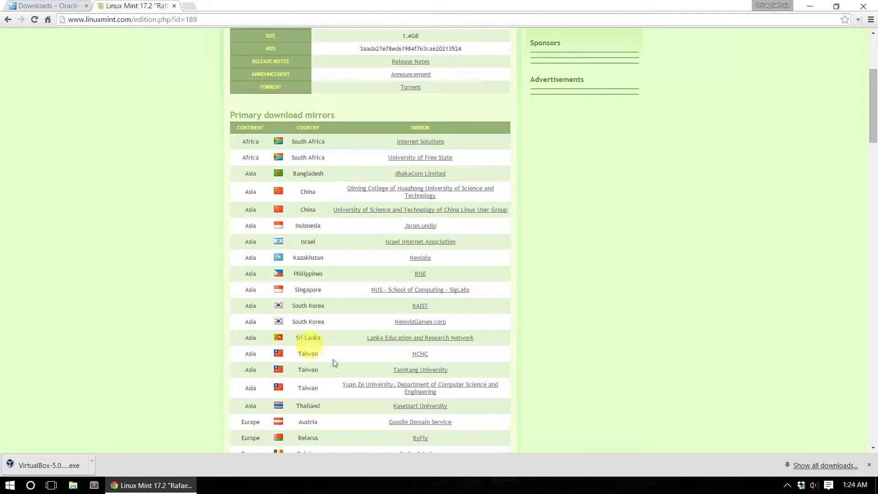
pyautogui.scroll(-18, 408, 358)
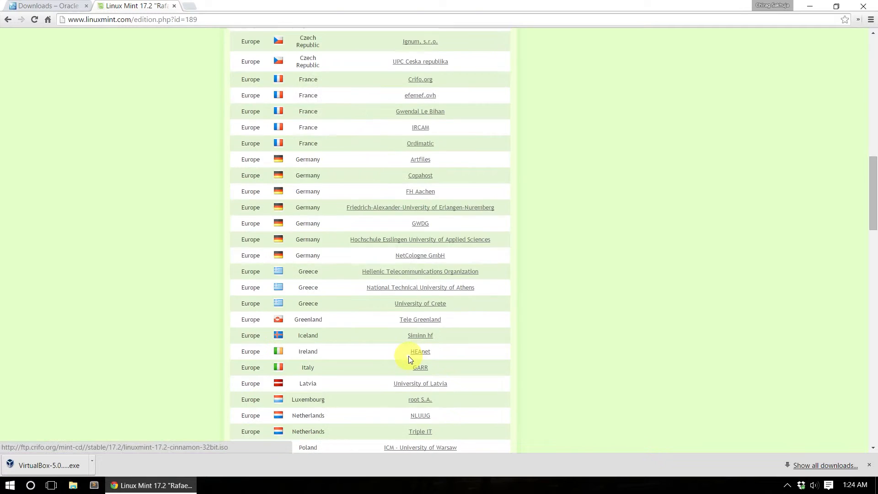
pyautogui.scroll(-1, 408, 358)
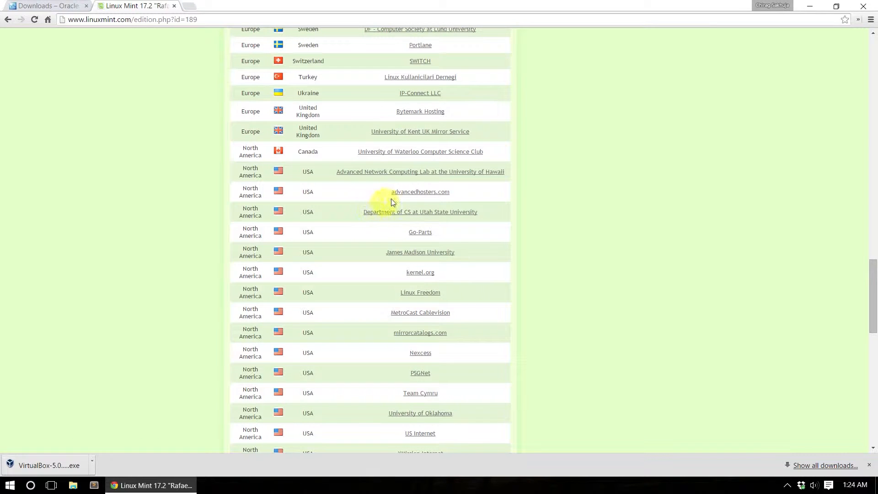
# Download the Mint image from the advancedhosters.com mirror and launch the VirtualBox 5.0.4 installer
pyautogui.click(440, 194)
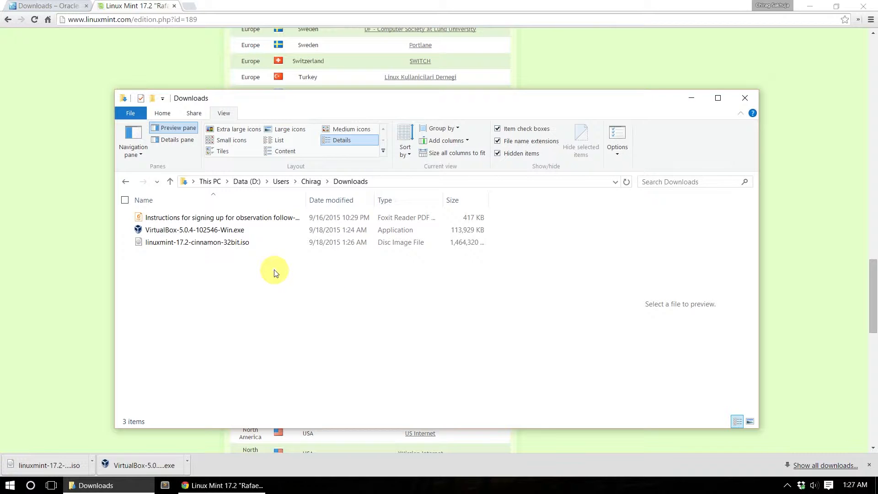
pyautogui.doubleClick(288, 229)
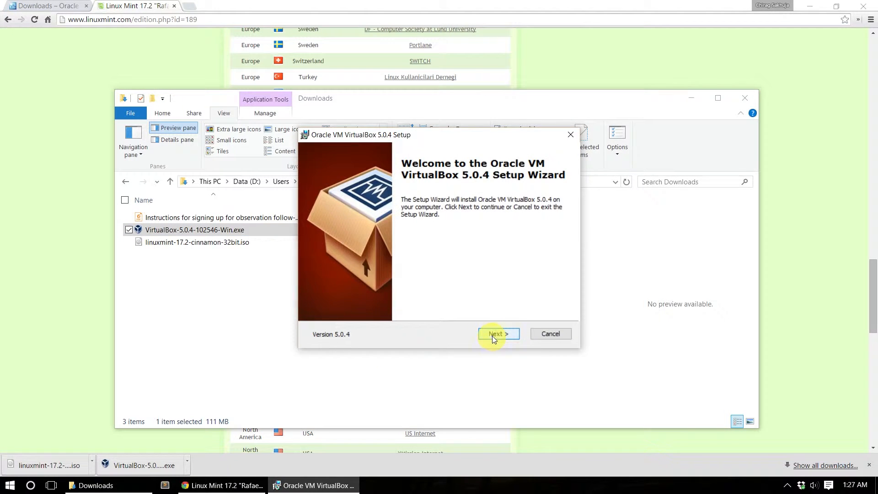
pyautogui.click(492, 336)
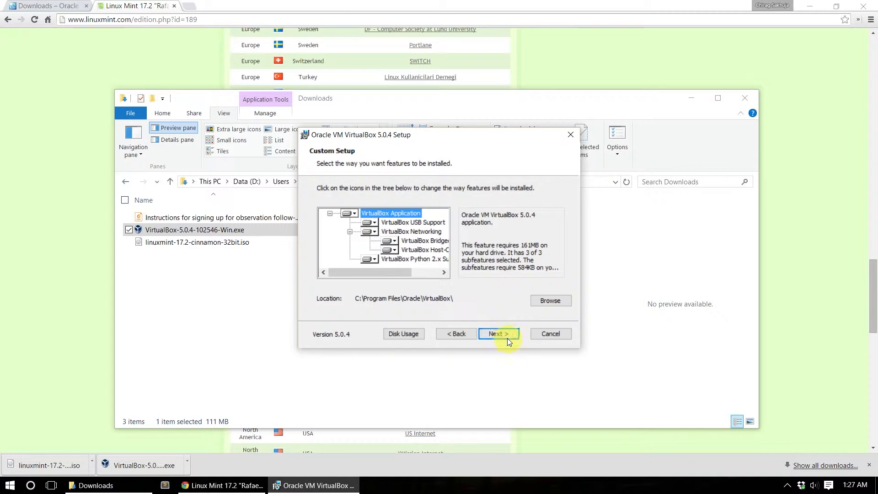
# Accept the default features and shortcuts, accept the network interfaces warning, and install VirtualBox
pyautogui.click(507, 337)
pyautogui.click(507, 337)
pyautogui.click(507, 337)
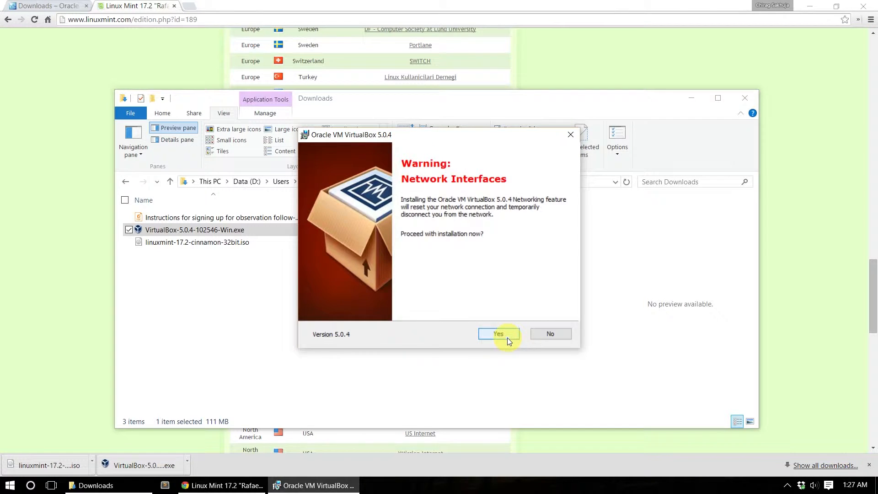
pyautogui.click(507, 338)
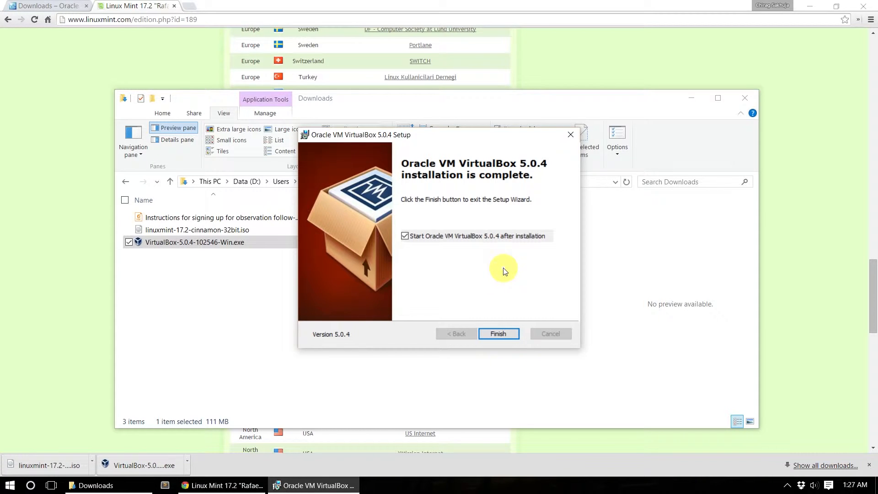
# Close the finished installer and remove the inaccessible EE312 machine from the list
pyautogui.click(498, 333)
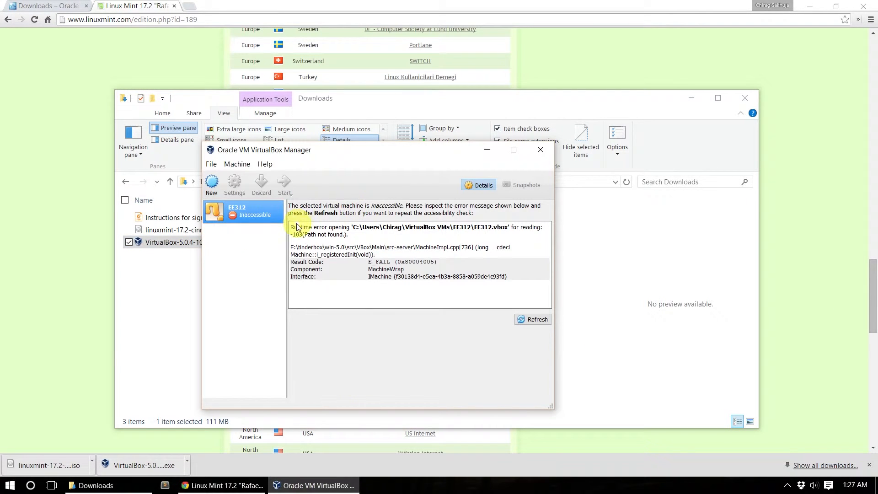
pyautogui.rightClick(237, 207)
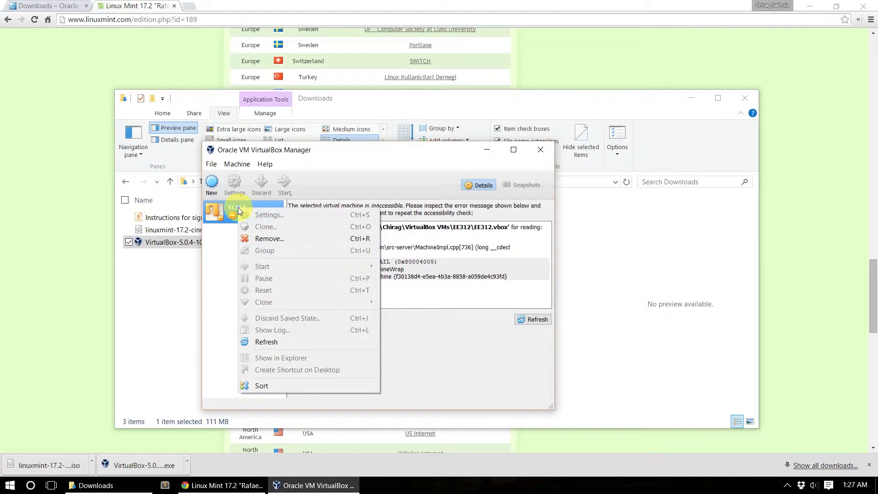
pyautogui.click(271, 238)
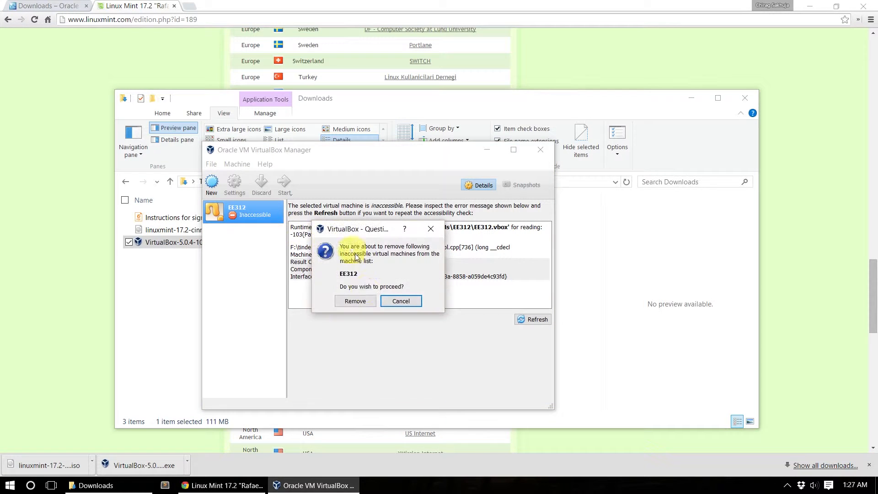
pyautogui.click(361, 298)
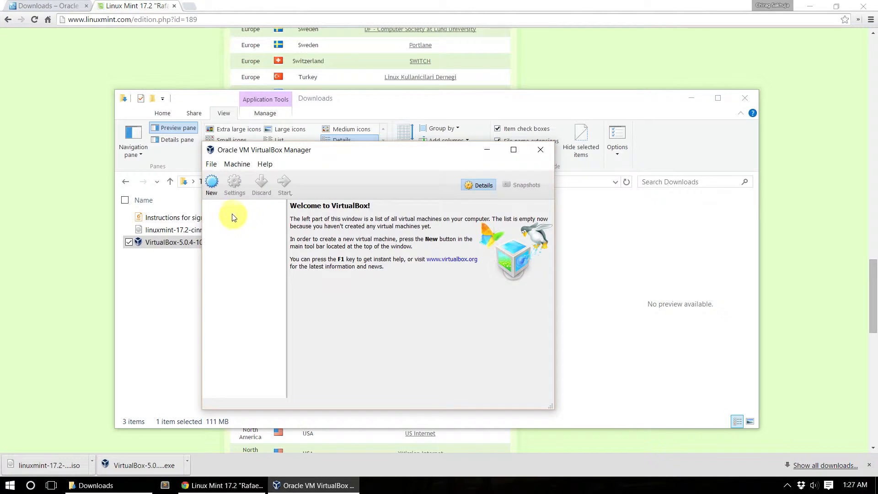
# Start a new machine named EE312 with type Linux and version Ubuntu (32-bit)
pyautogui.click(215, 183)
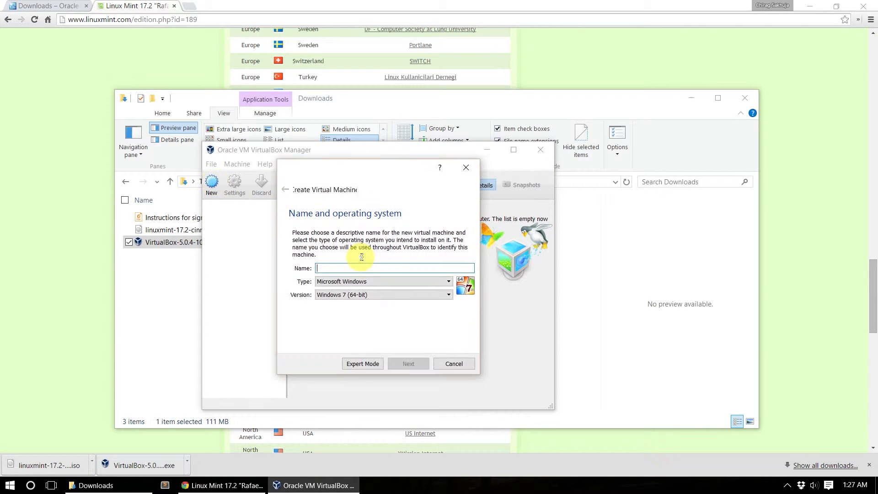
pyautogui.write('EE312')
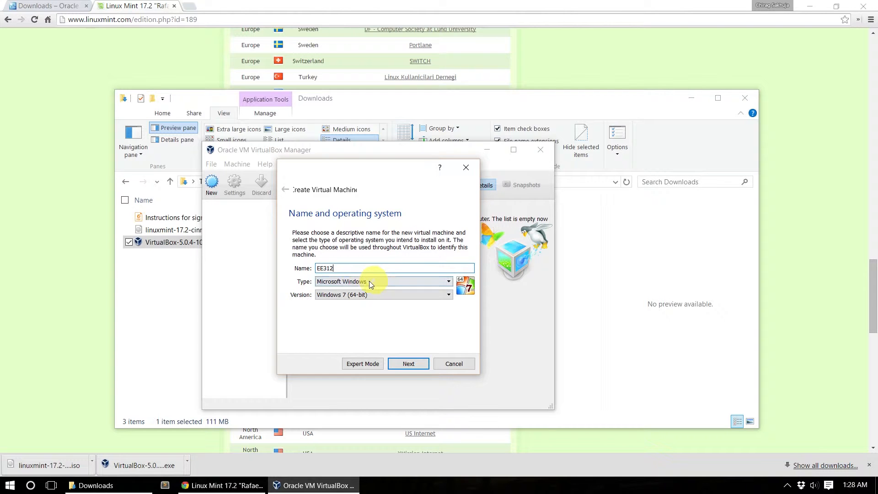
pyautogui.click(351, 282)
pyautogui.click(351, 297)
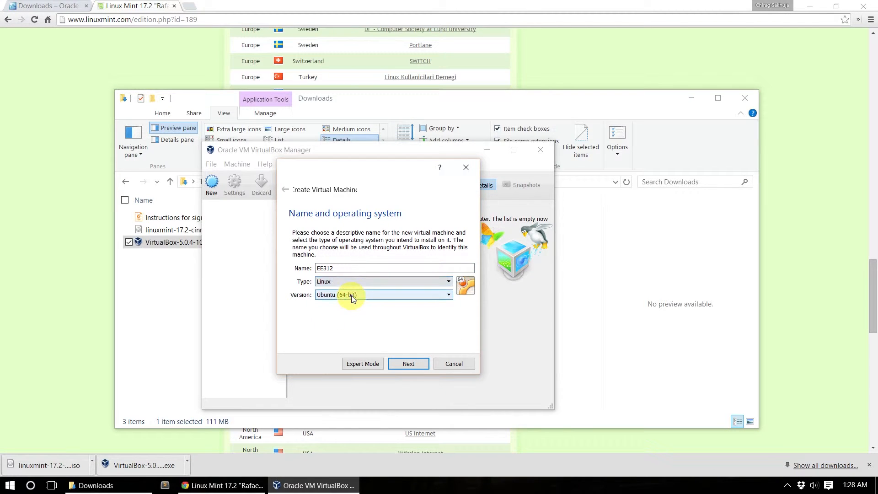
pyautogui.click(375, 293)
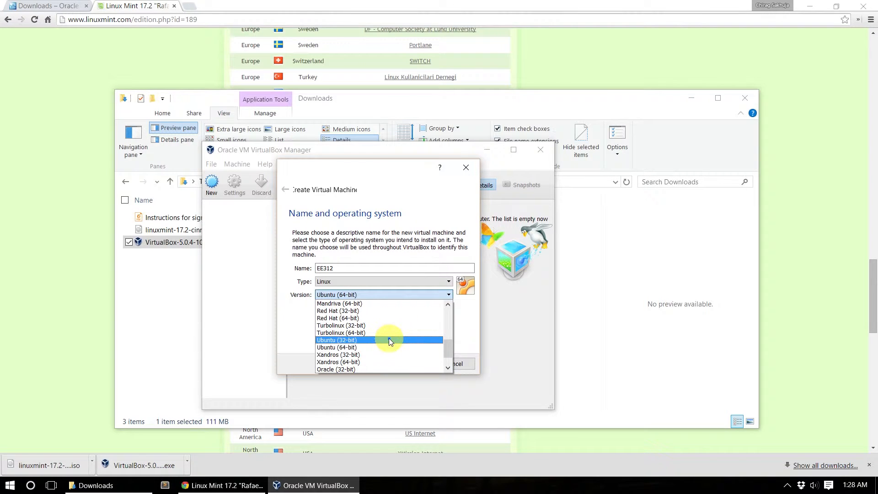
pyautogui.click(389, 340)
pyautogui.click(410, 364)
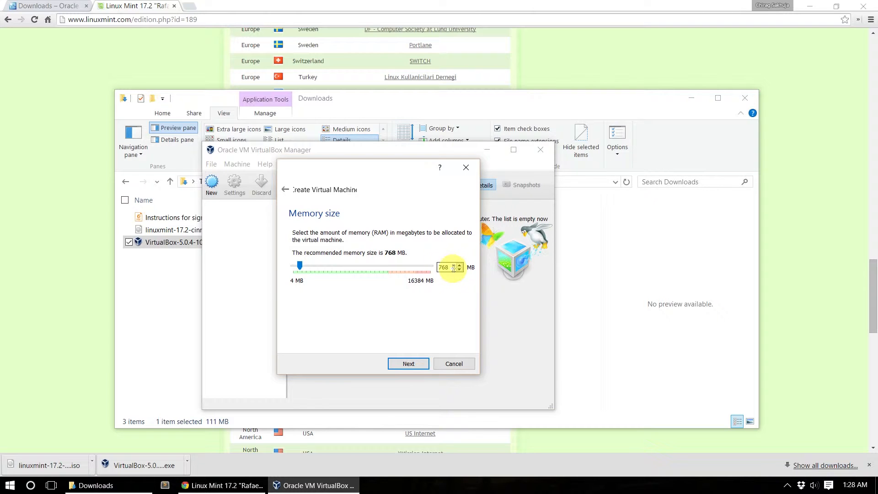
# Keep 768 MB memory and create an 8.00 GB dynamically allocated VDI disk
pyautogui.click(416, 363)
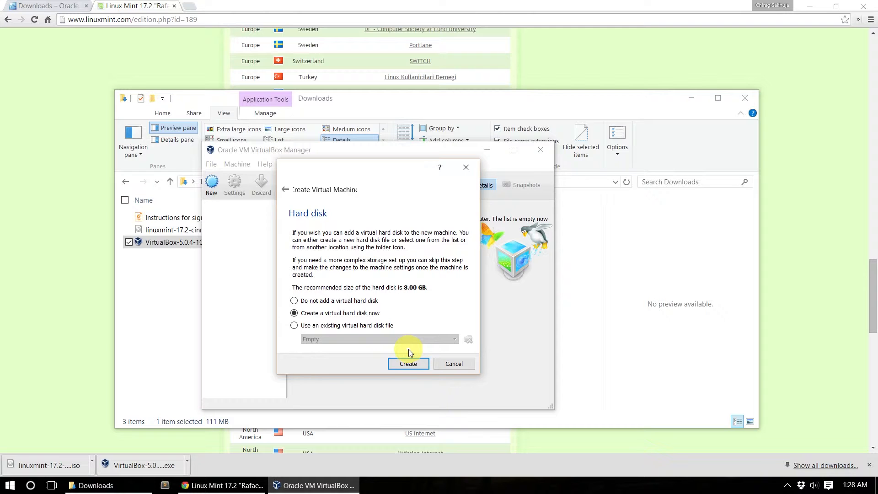
pyautogui.click(411, 360)
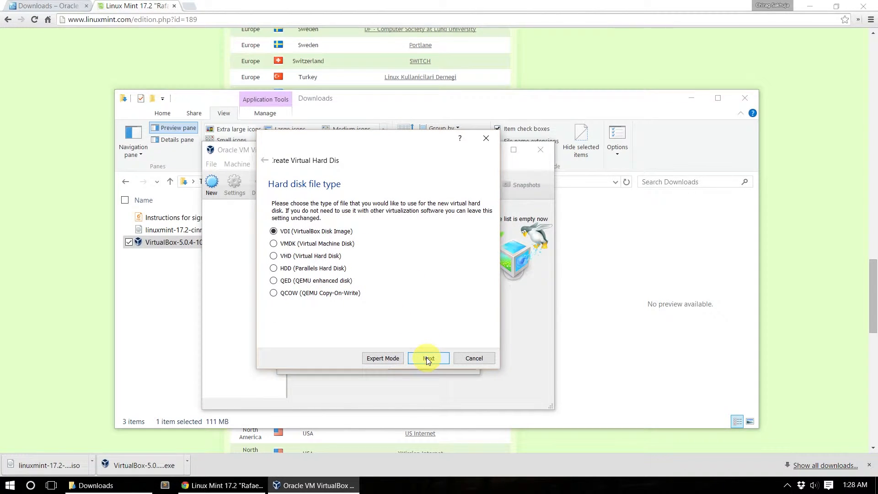
pyautogui.click(427, 359)
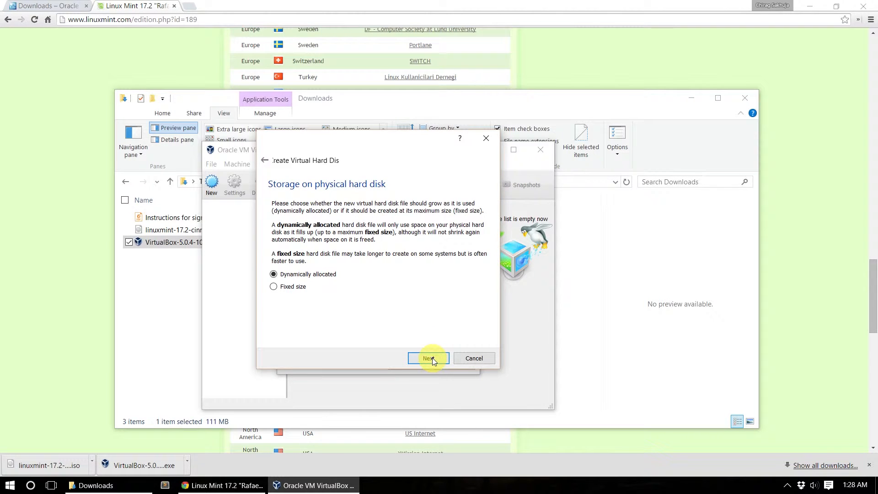
pyautogui.click(429, 359)
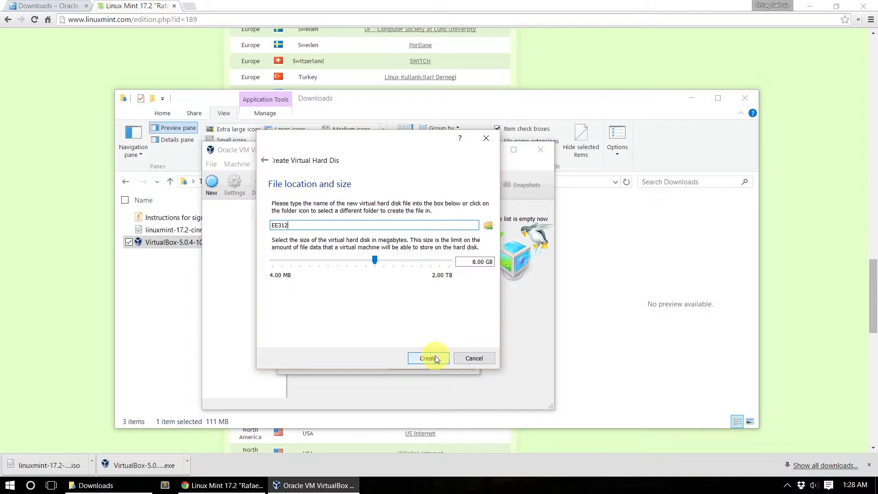
pyautogui.click(435, 358)
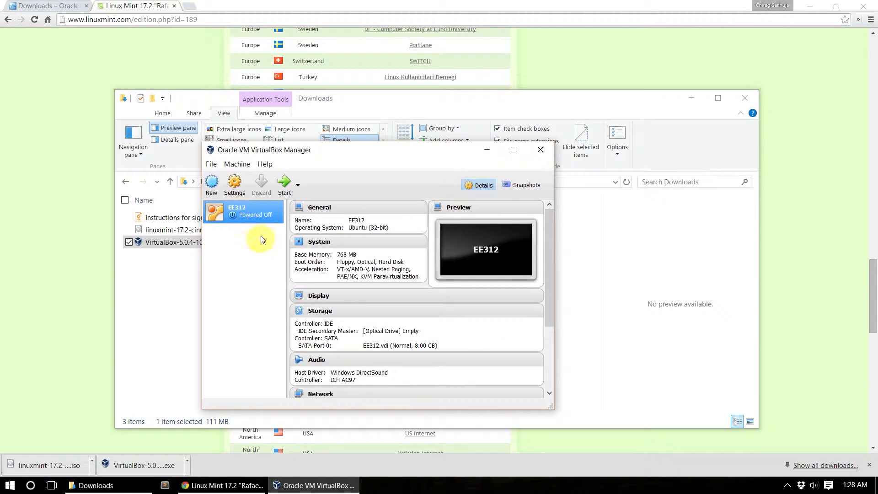
# Boot EE312 from linuxmint-17.2-cinnamon-32bit.iso as the start-up disk
pyautogui.doubleClick(246, 216)
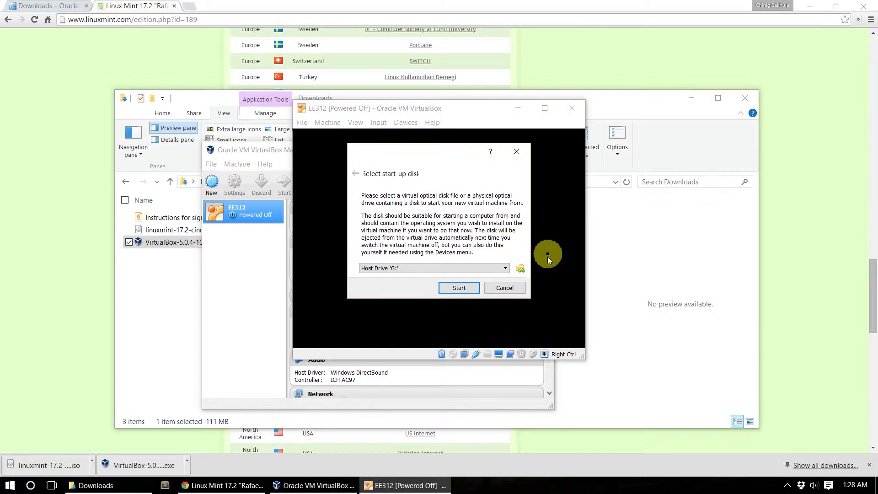
pyautogui.click(521, 269)
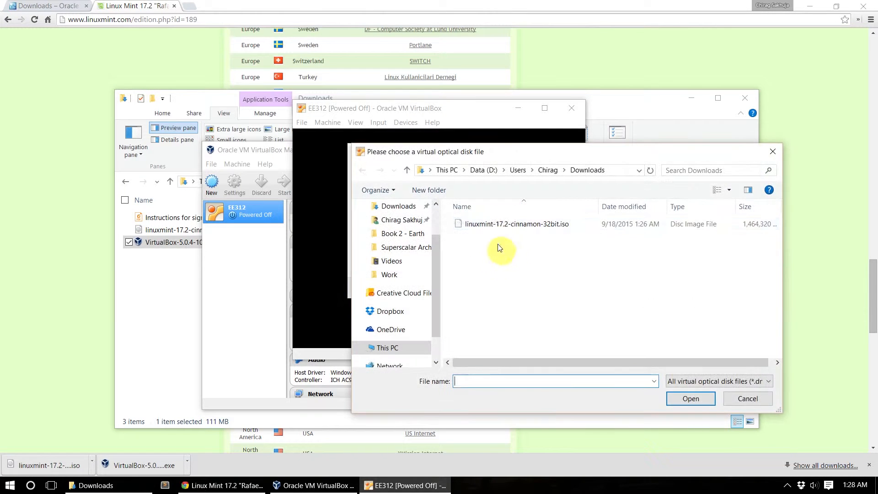
pyautogui.click(506, 224)
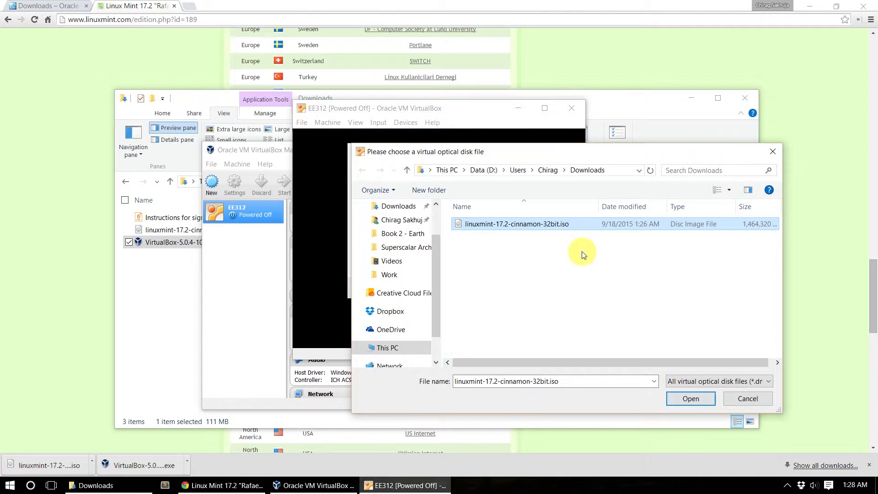
pyautogui.click(689, 396)
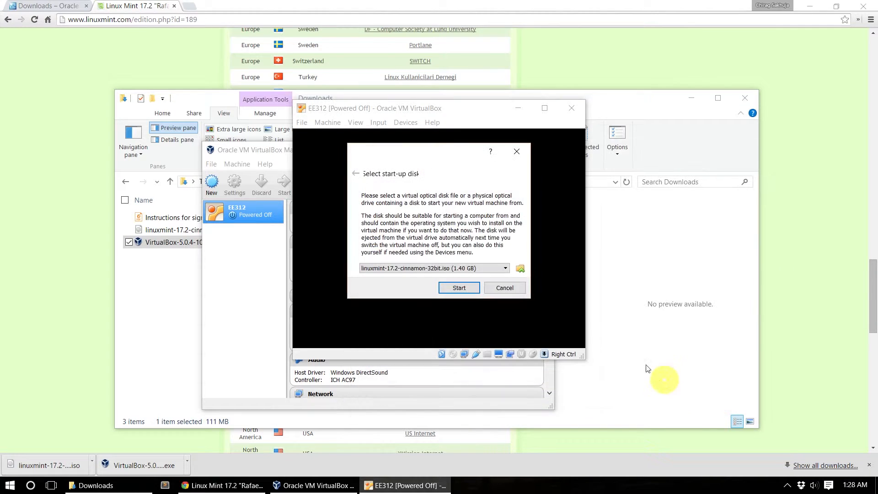
pyautogui.click(441, 288)
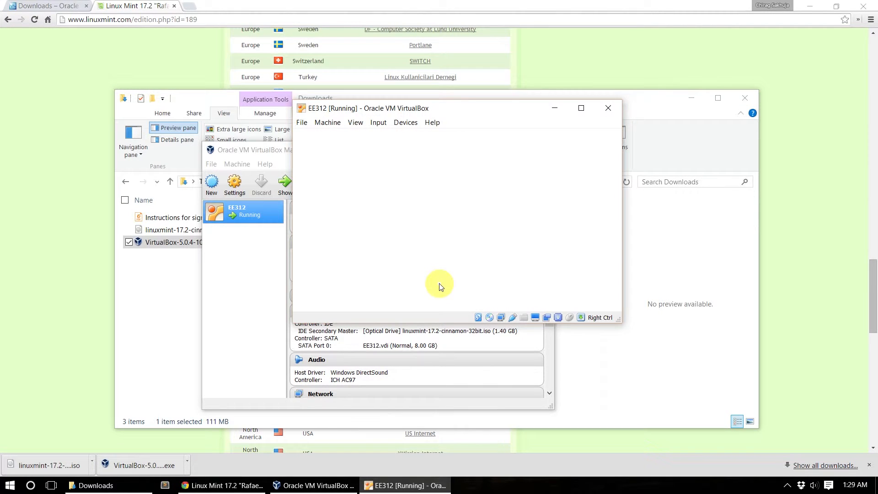
pyautogui.click(441, 287)
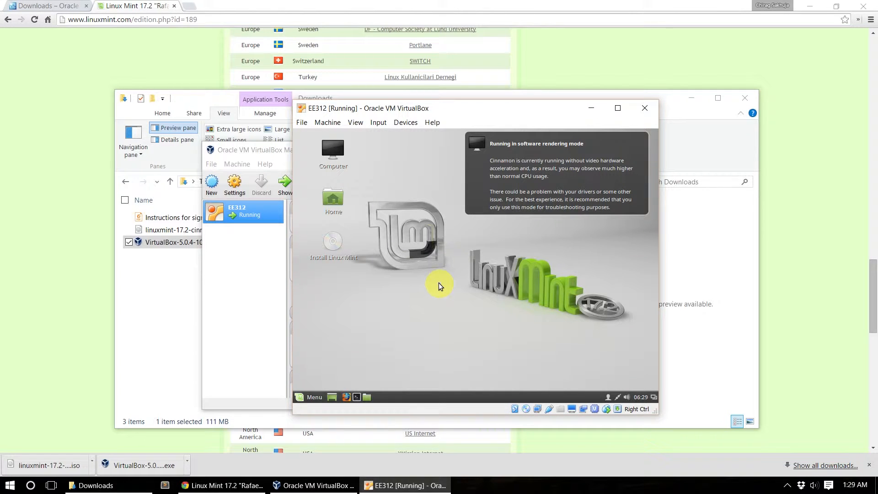
# Dismiss the software rendering notification and open a Terminal from the Mint panel
pyautogui.click(525, 176)
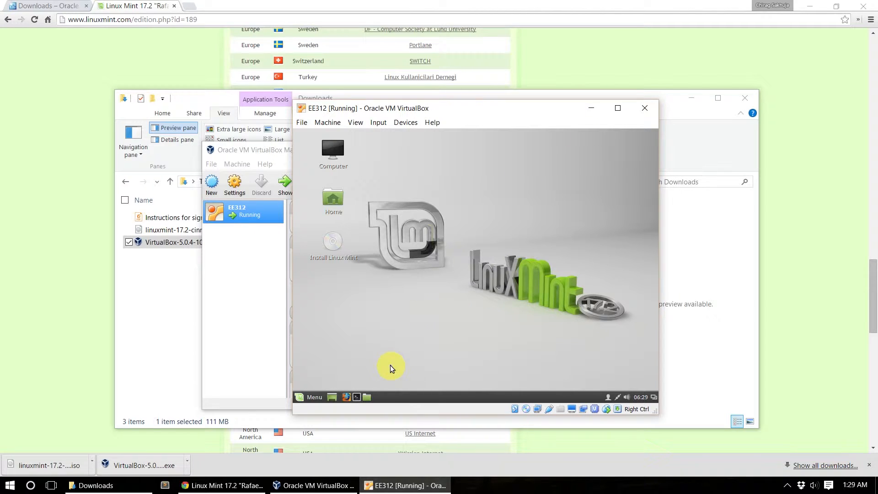
pyautogui.click(306, 398)
pyautogui.click(313, 396)
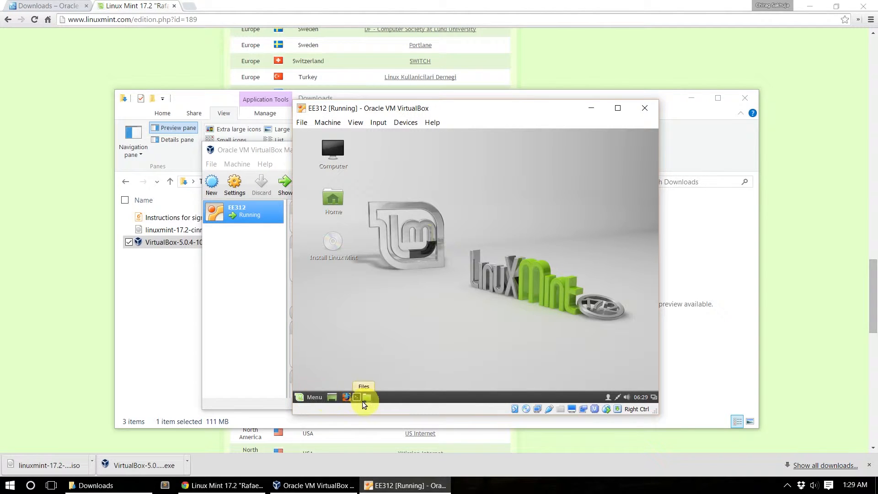
pyautogui.click(356, 397)
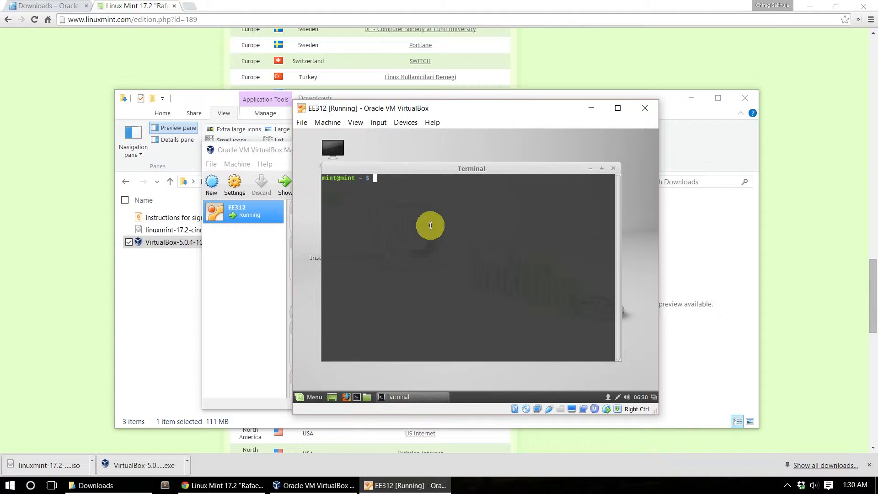
# Run sudo apt-get update, then install build-essential and subversion, confirming with y
pyautogui.write('sudo apt-get update')
pyautogui.press('Return')
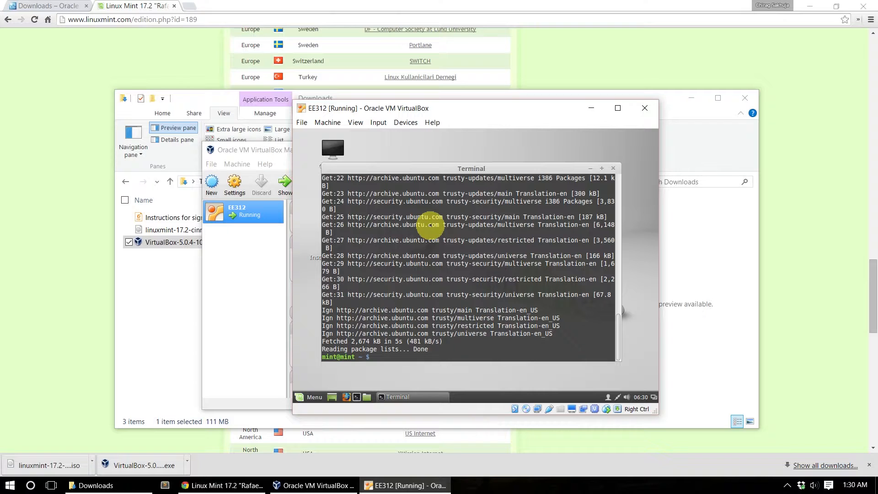
pyautogui.write('sudo apt-get install build-essential ')
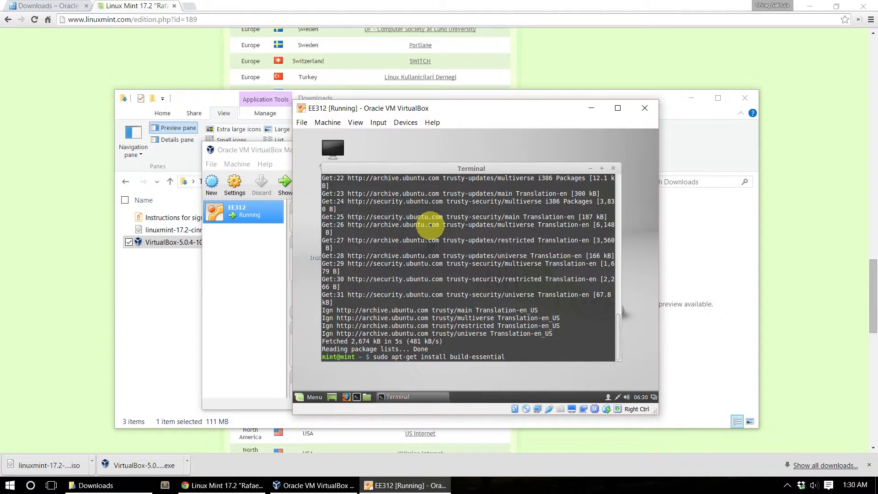
pyautogui.write('subvs')
pyautogui.press('BackSpace')
pyautogui.write('ersion')
pyautogui.press('Return')
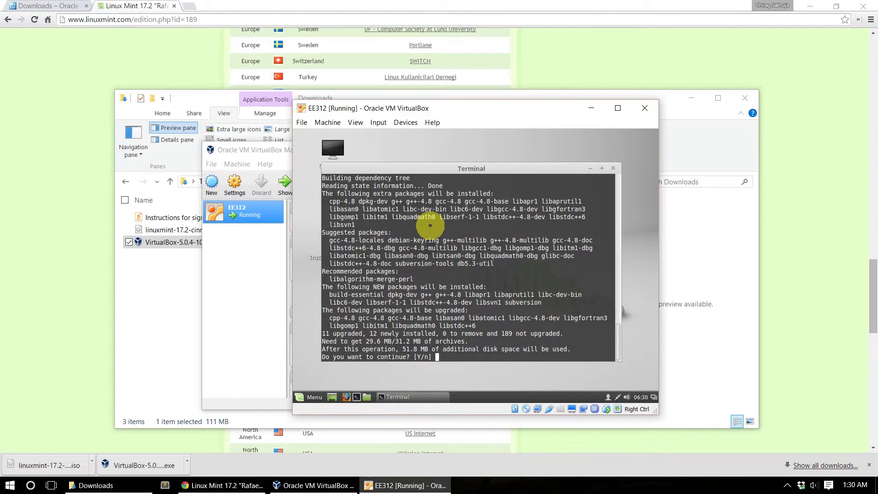
pyautogui.write('y')
pyautogui.press('Return')
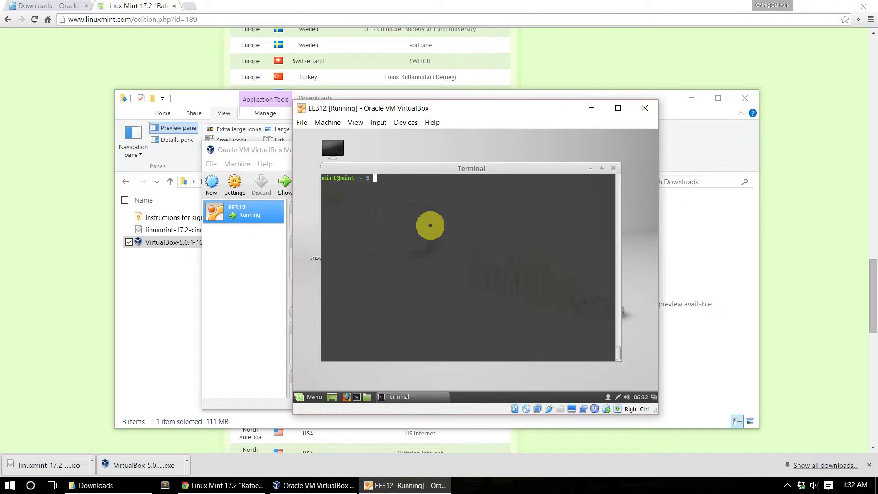
# Run svn checkout of the course repository URL with the student username and enter the repository password
pyautogui.write('svn checkout --username sulstud')
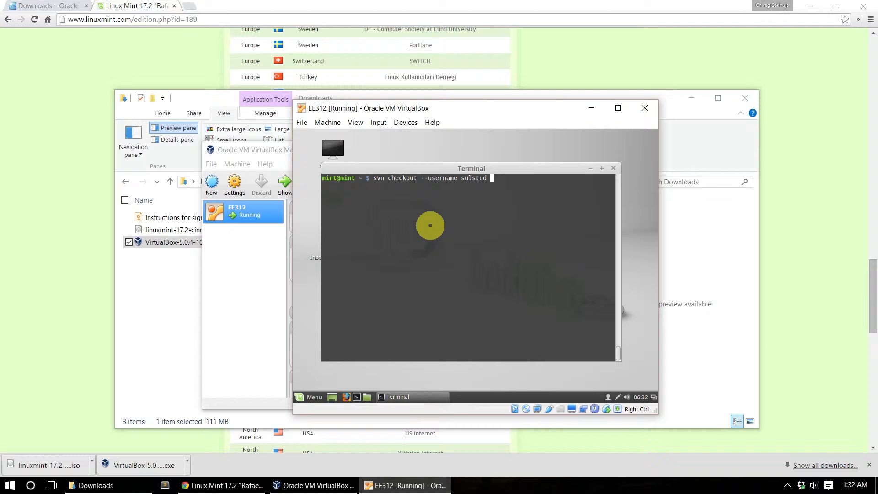
pyautogui.write(' https://lennon.ece.utexas.edu/ee312/fa2015/suleman')
pyautogui.press('Return')
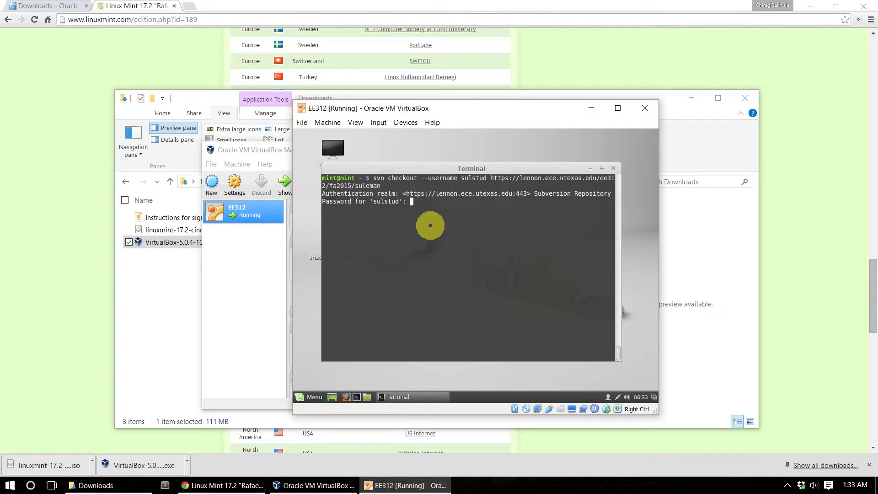
pyautogui.write('***********')
pyautogui.press('Return')
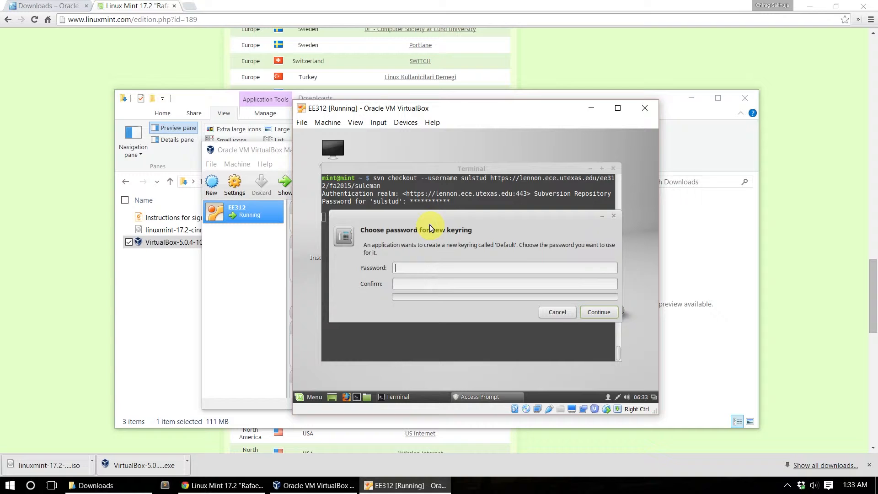
# Set and confirm a new keyring password, then run ls to see the checked-out folder in home
pyautogui.write('***********')
pyautogui.press('Tab')
pyautogui.write('*********')
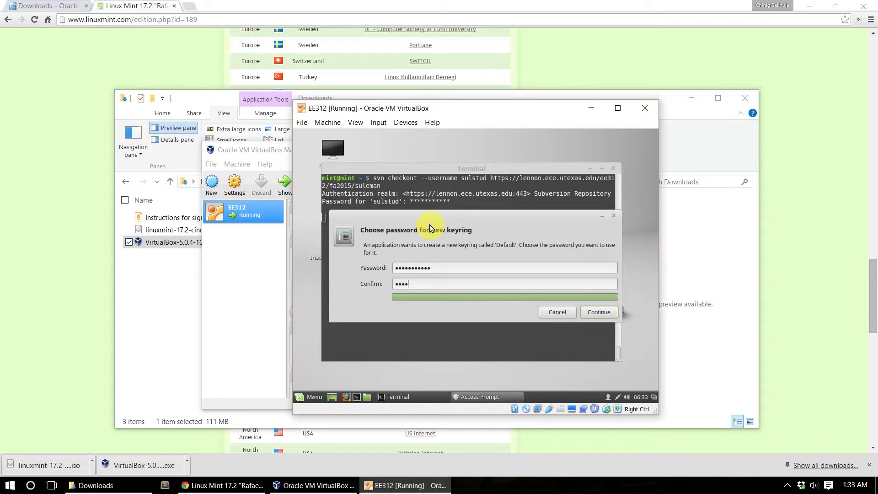
pyautogui.write('**')
pyautogui.press('Return')
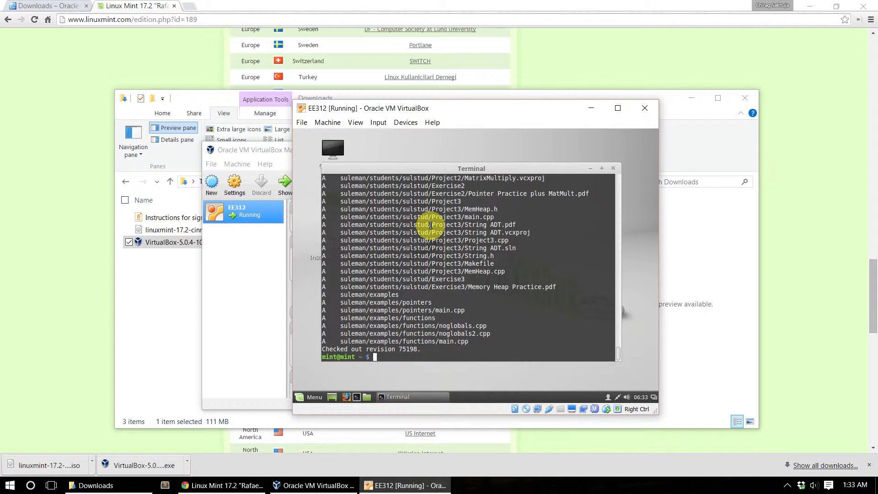
pyautogui.write('ls')
pyautogui.press('Return')
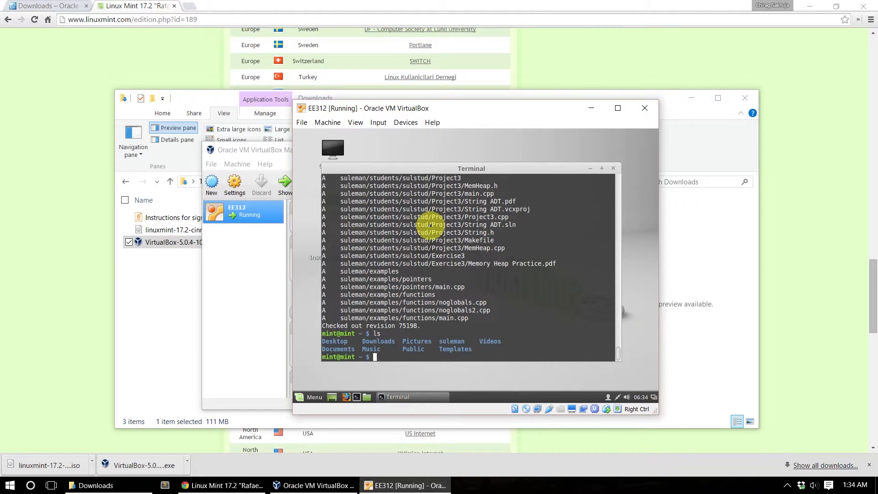
# Enter the checked-out course folder and its students subfolder, listing each with ls
pyautogui.write('cd suleman')
pyautogui.press('Return')
pyautogui.write('ls')
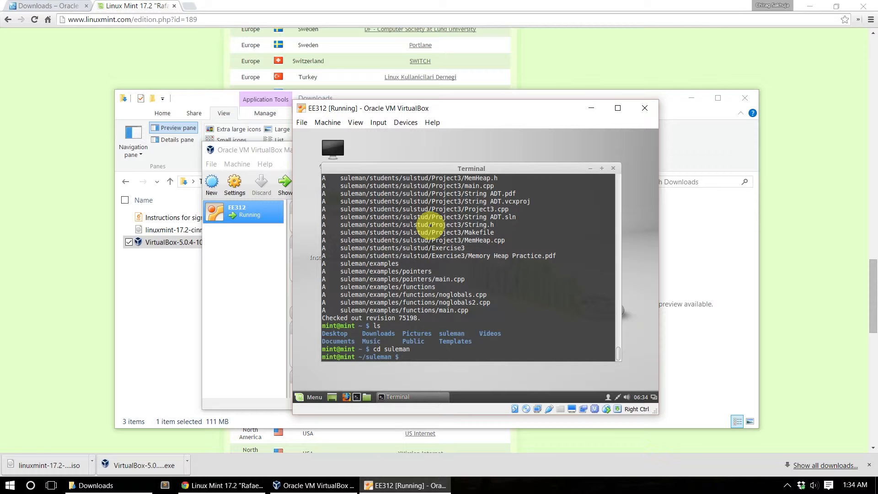
pyautogui.press('Return')
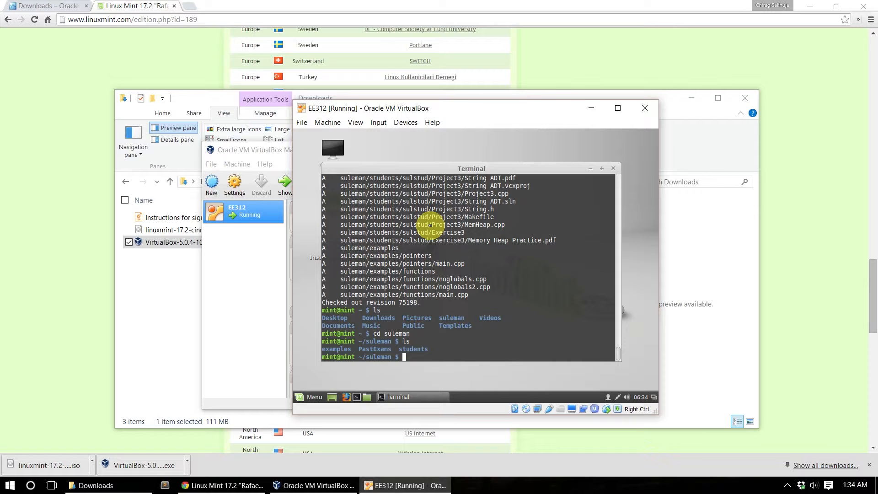
pyautogui.write('cd students')
pyautogui.press('Return')
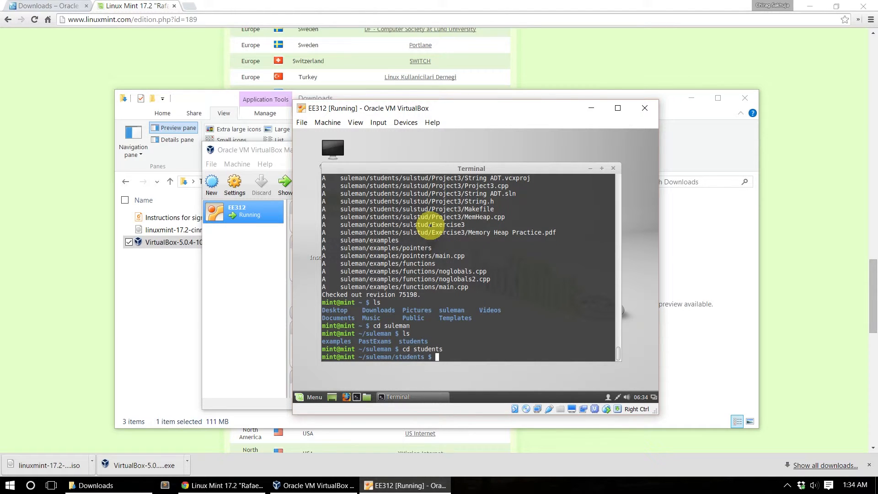
pyautogui.write('ls')
pyautogui.press('Return')
# Move into the student's folder, then Project1, listing main.cpp, Makefile and Project1.cpp
pyautogui.write('cd sulstud')
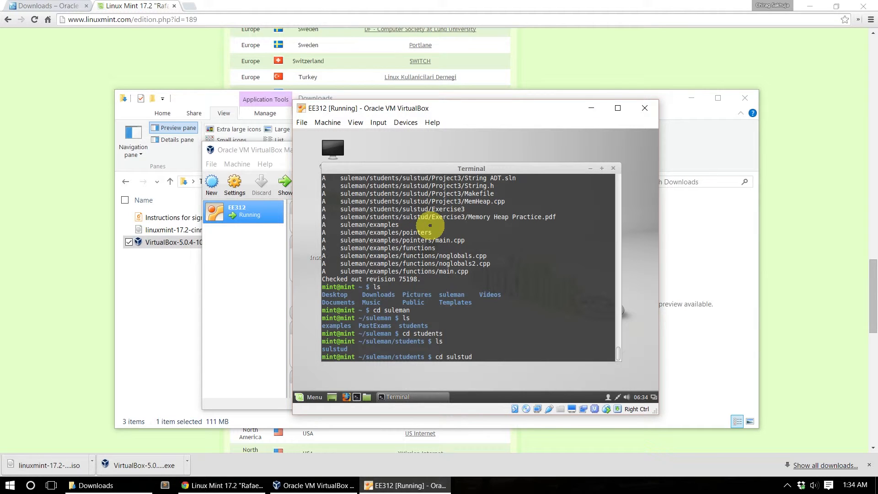
pyautogui.press('Return')
pyautogui.write('ls')
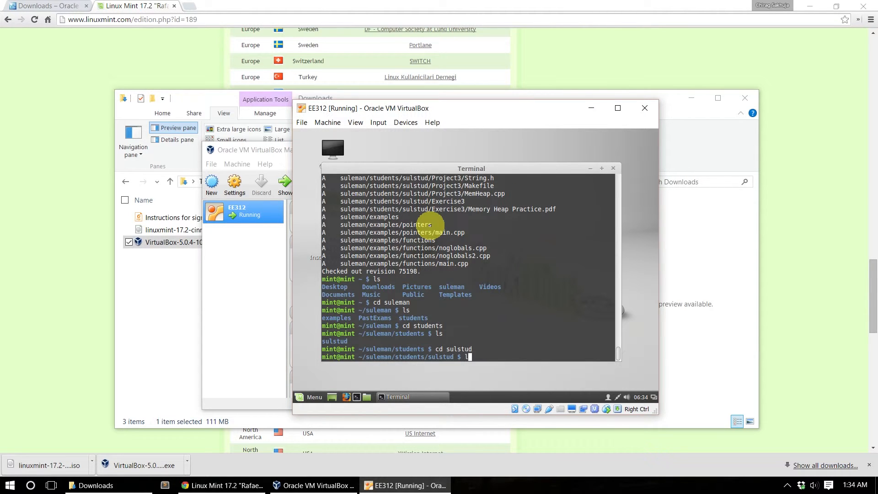
pyautogui.press('Return')
pyautogui.write('cd Project1')
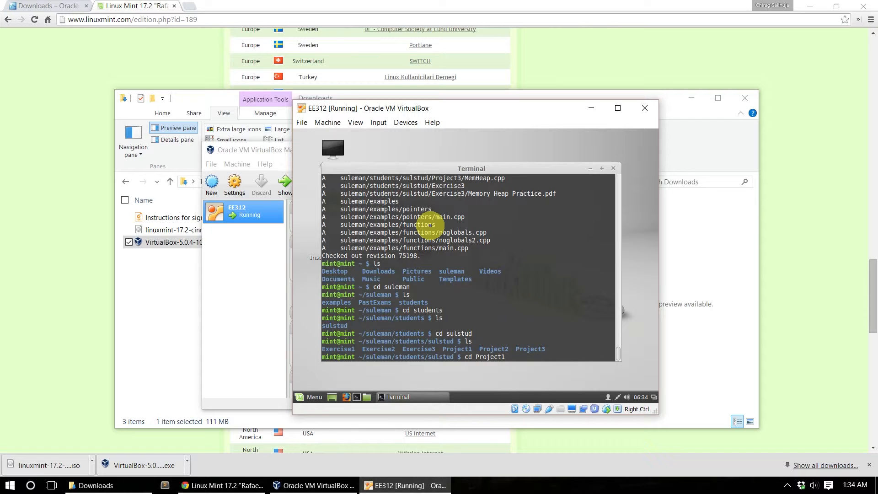
pyautogui.press('Return')
pyautogui.write('ls')
pyautogui.press('Return')
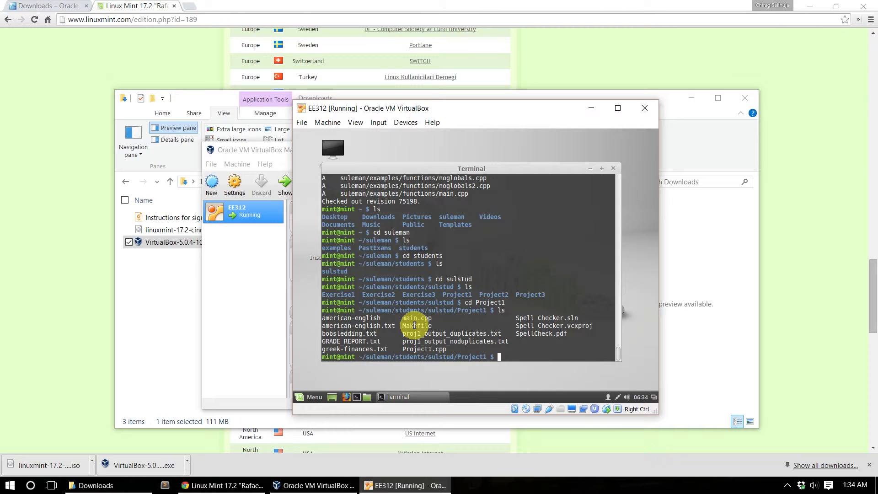
# Build proj1 with make, confirm it exists, and run ./proj1 through Base Tests 1–3 and General Tests 1–2
pyautogui.write('make')
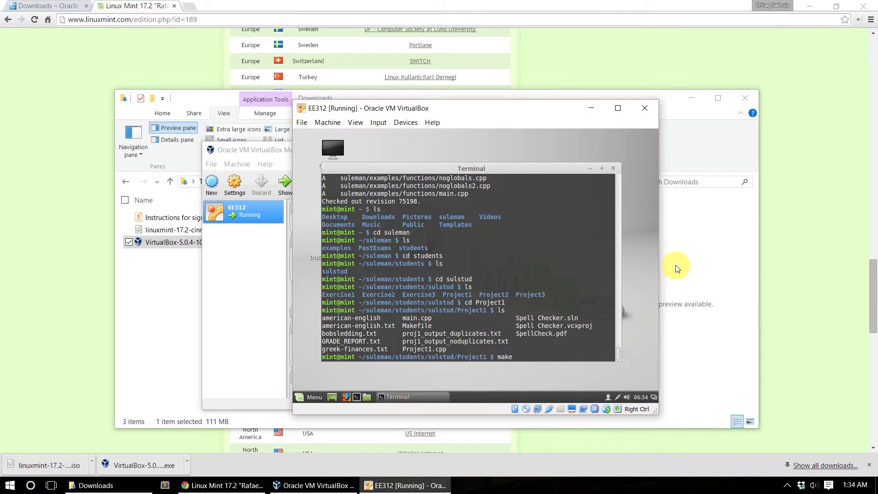
pyautogui.press('Return')
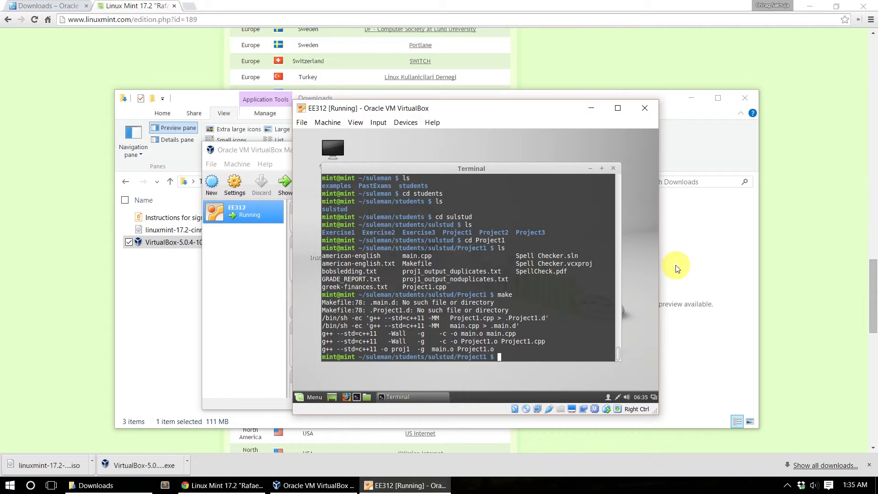
pyautogui.write('ls')
pyautogui.press('Return')
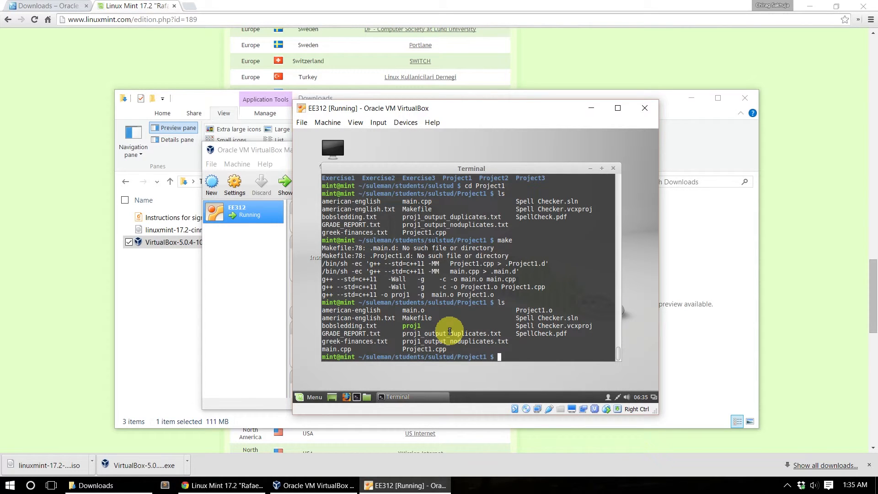
pyautogui.write('./proj1')
pyautogui.press('Return')
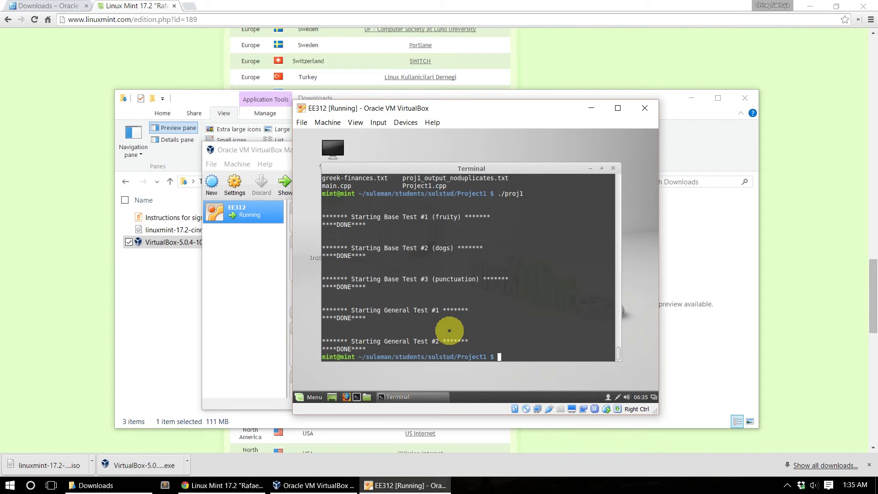
# Climb three levels up to ~/suleman and run svn update, reaching revision 75198
pyautogui.write('cd ..')
pyautogui.press('Return')
pyautogui.write('ls')
pyautogui.press('Return')
pyautogui.write('cd ..')
pyautogui.press('Return')
pyautogui.write('cd ..')
pyautogui.press('Return')
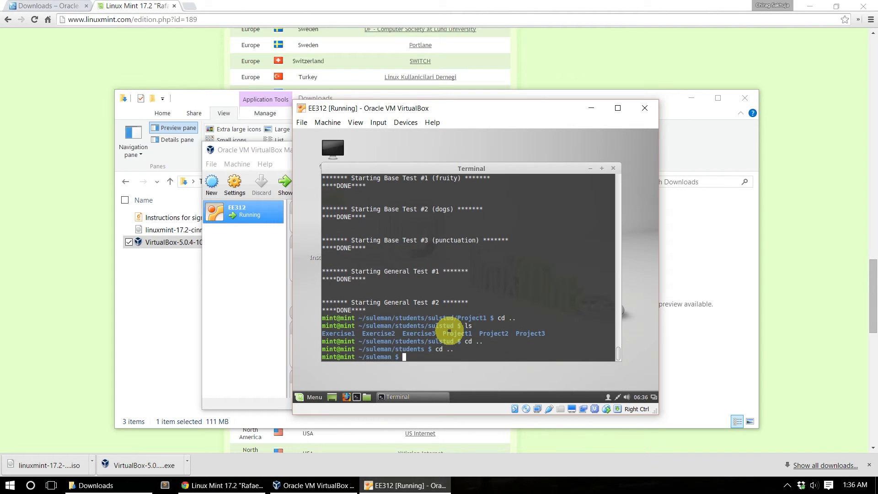
pyautogui.write('ls')
pyautogui.press('Return')
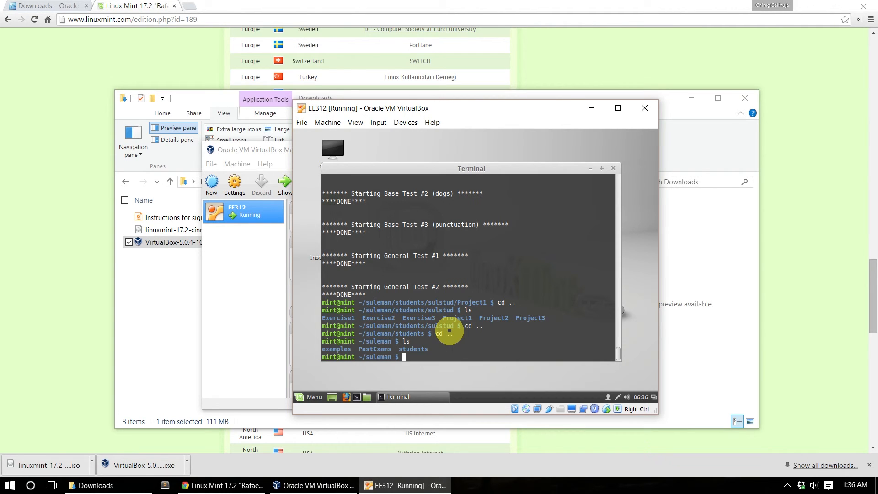
pyautogui.write('svn update')
pyautogui.press('Return')
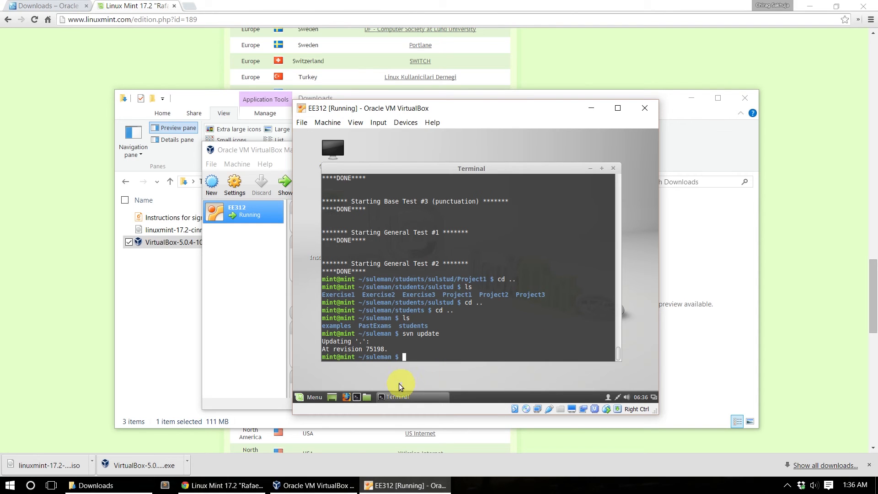
# Browse in the Mint file manager to suleman > students > sulstud > Project1
pyautogui.click(367, 398)
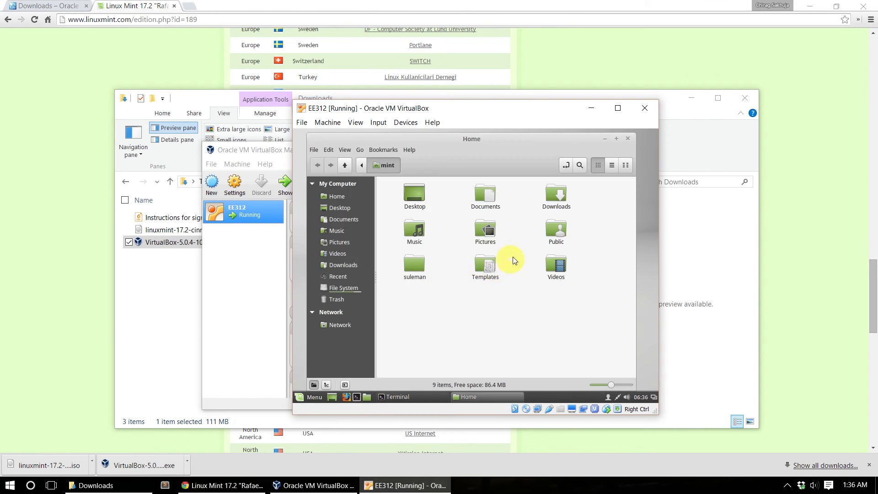
pyautogui.doubleClick(415, 265)
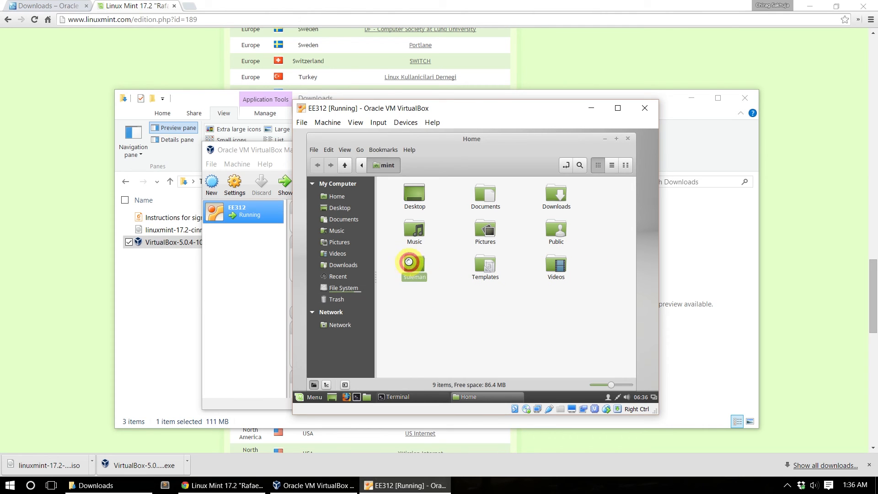
pyautogui.doubleClick(557, 197)
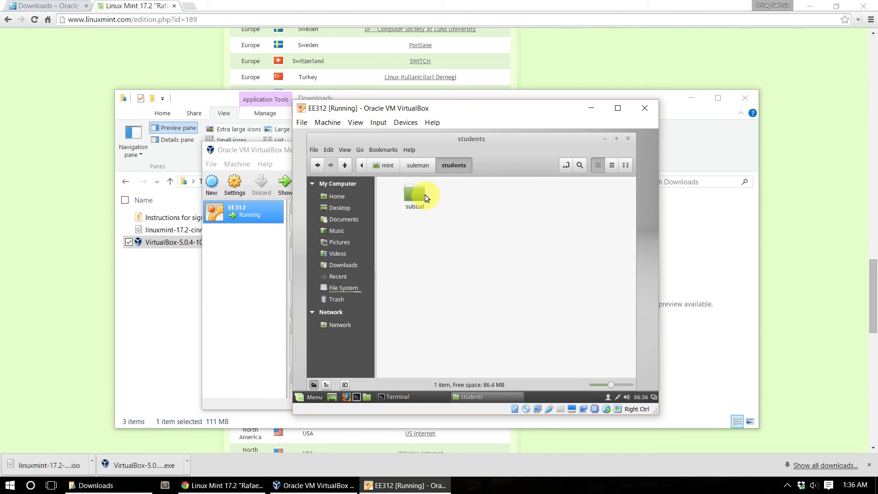
pyautogui.doubleClick(420, 194)
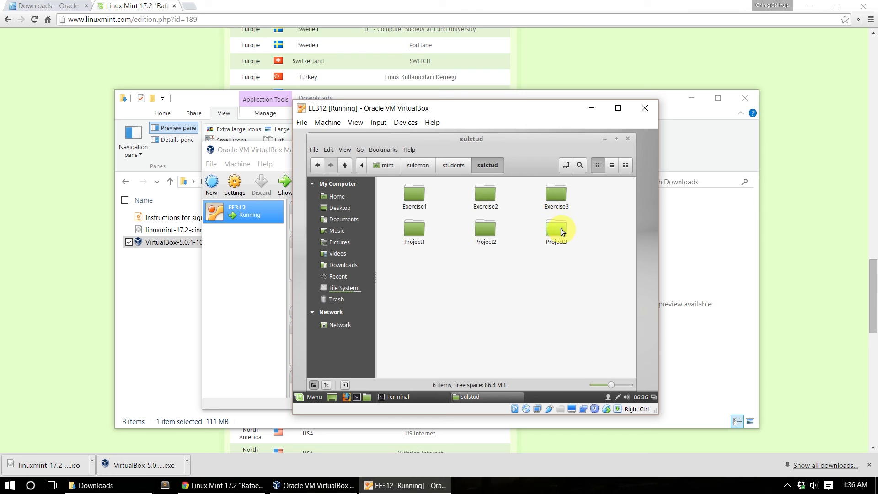
pyautogui.doubleClick(414, 229)
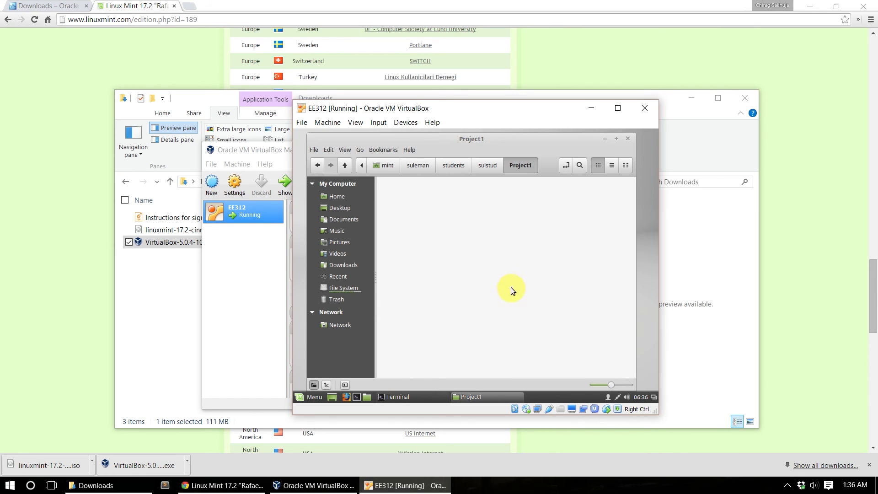
# Open main.cpp in gedit, scroll through its source, then close the editor
pyautogui.doubleClick(563, 241)
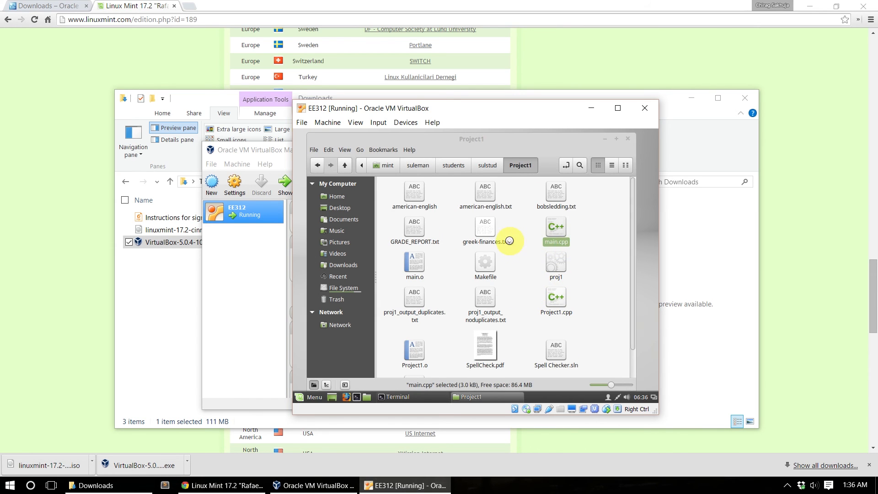
pyautogui.scroll(-20, 488, 265)
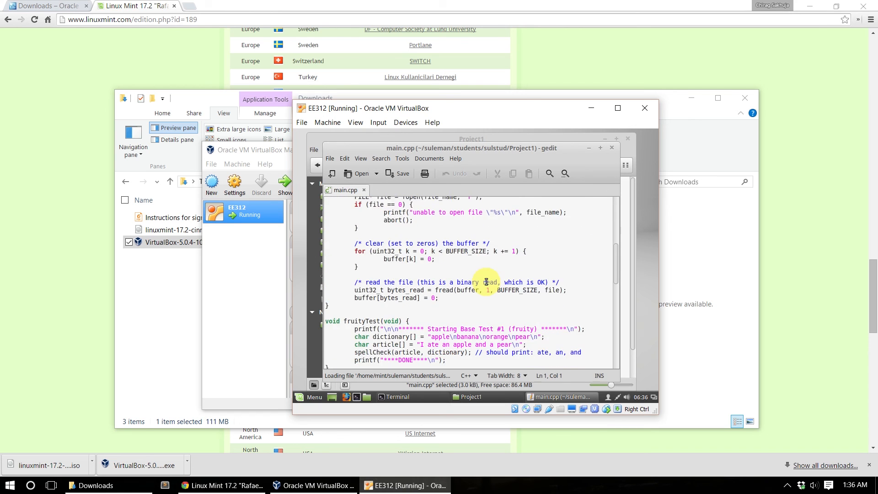
pyautogui.scroll(20, 486, 282)
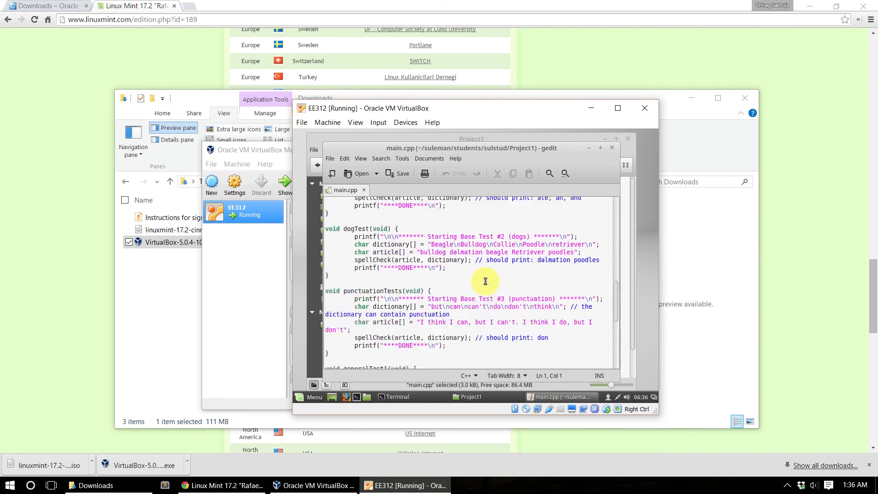
pyautogui.click(614, 149)
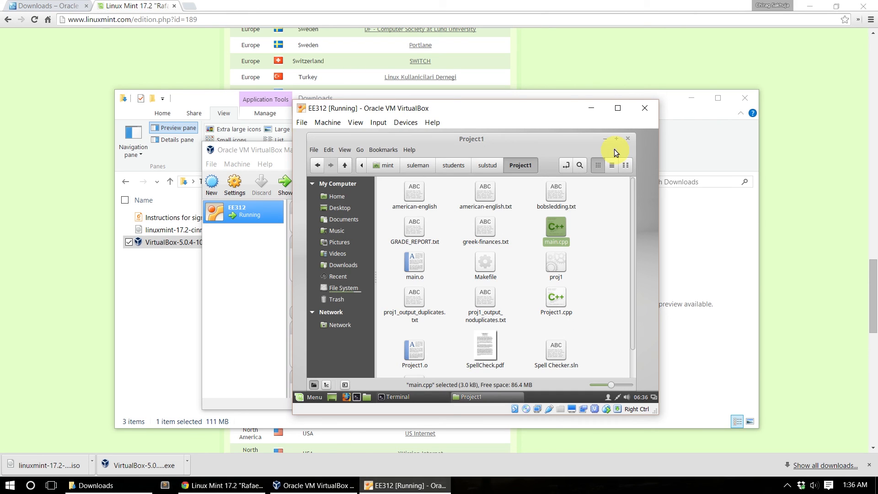